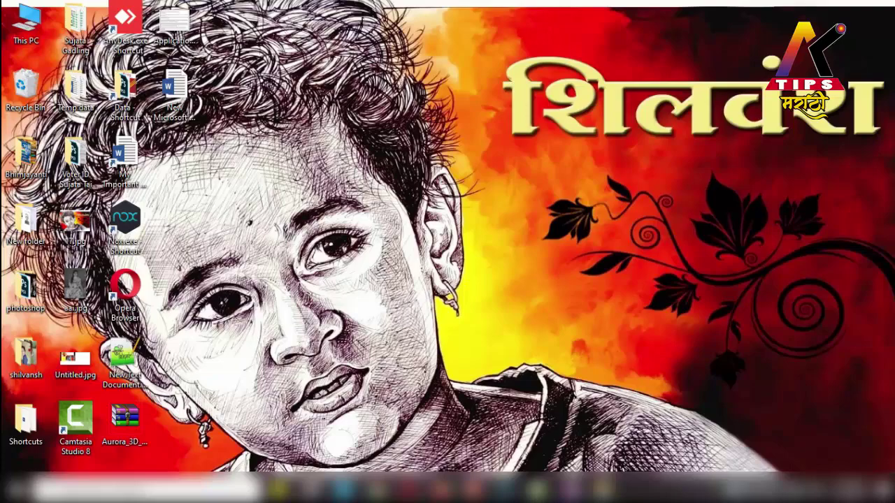
Open Application.JPG from the desktop in the Photos app
double_click(174, 28)
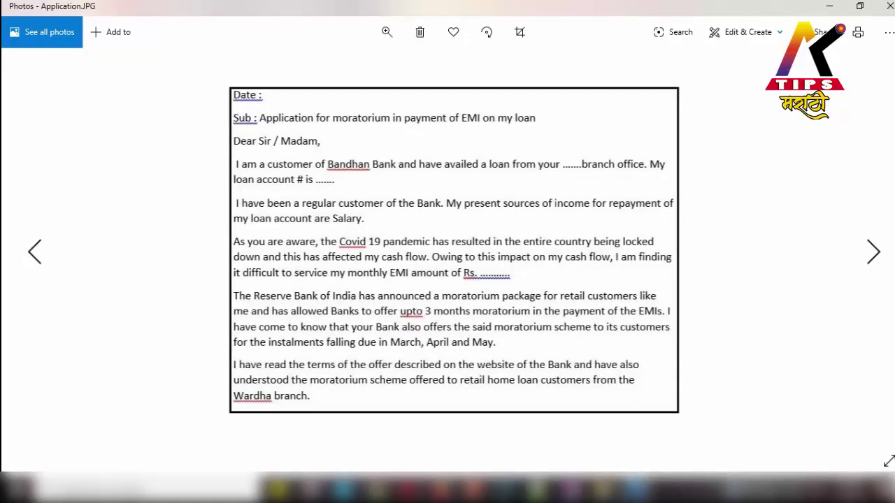
Zoom into the scanned letter, zoom back out, and minimize Photos
click(386, 32)
mouse_move(326, 66)
mouse_down()
mouse_move(359, 67)
mouse_move(336, 66)
mouse_up()
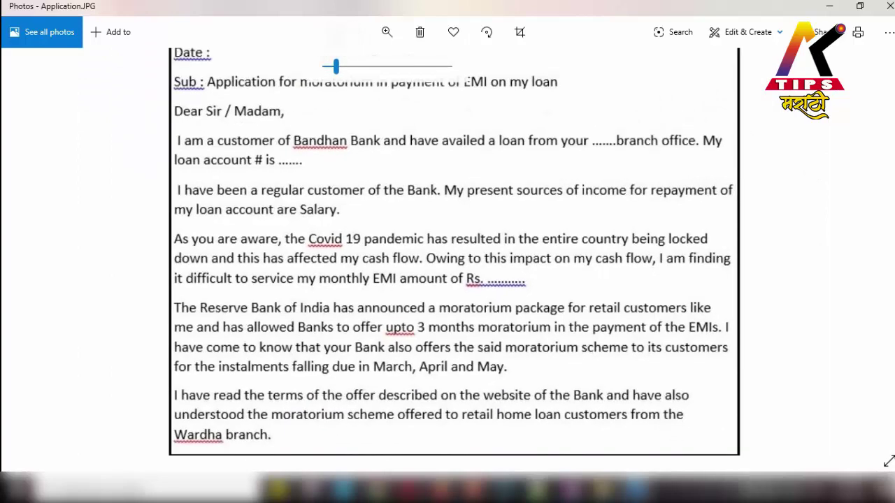
drag(336, 67, 327, 66)
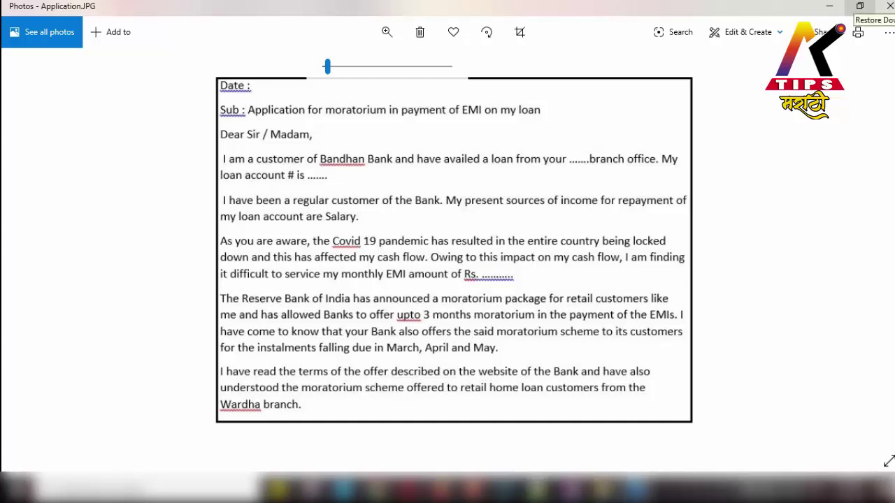
click(829, 5)
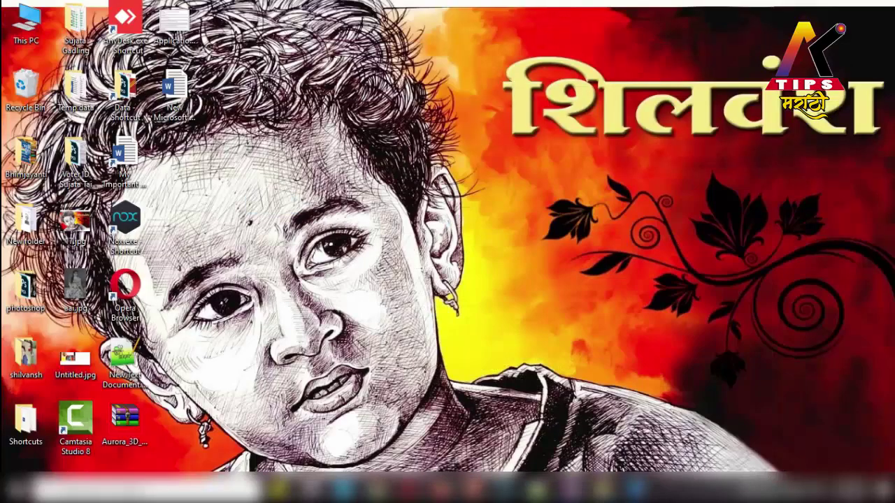
Open the blank New Microsoft Word Document, then copy the text from the OneNote letter picture
double_click(174, 91)
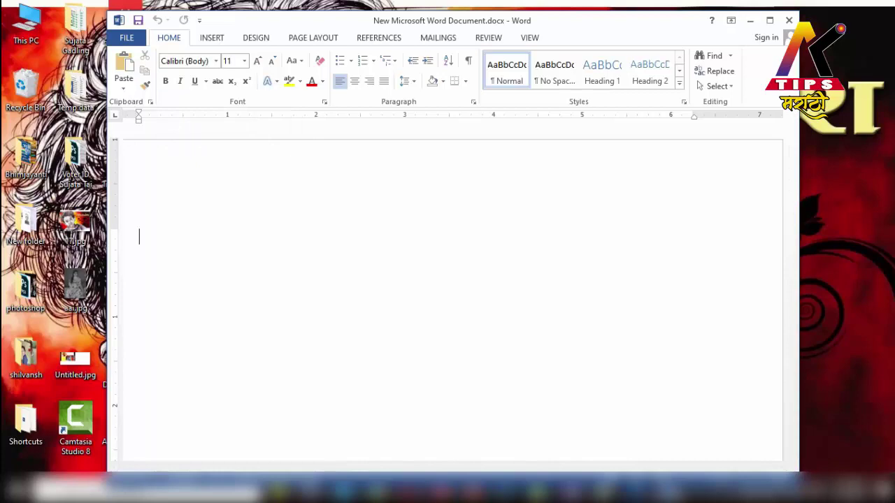
click(750, 20)
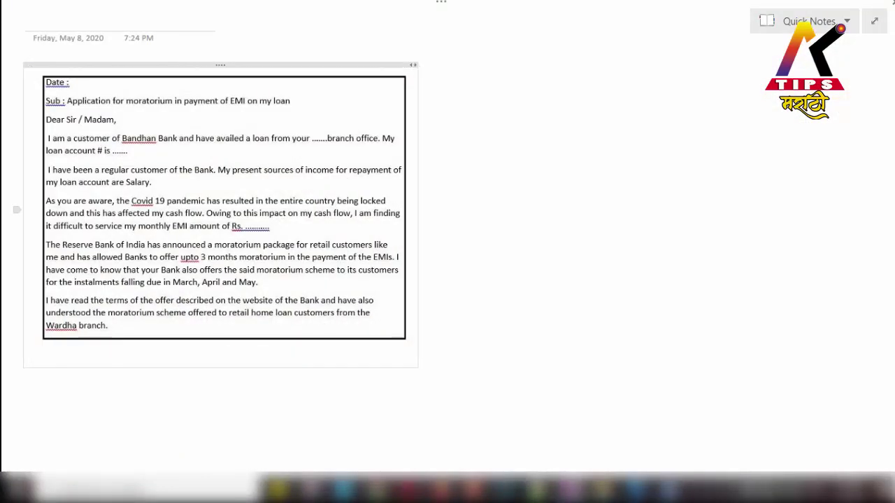
right_click(341, 203)
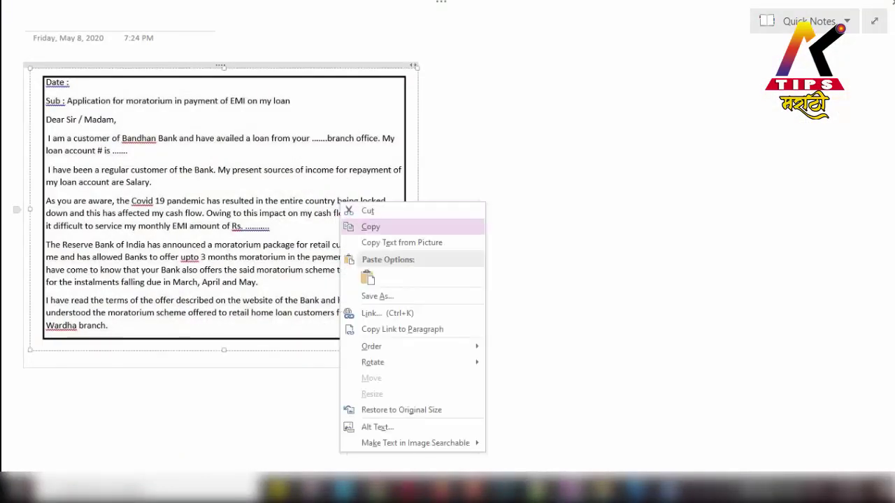
click(398, 242)
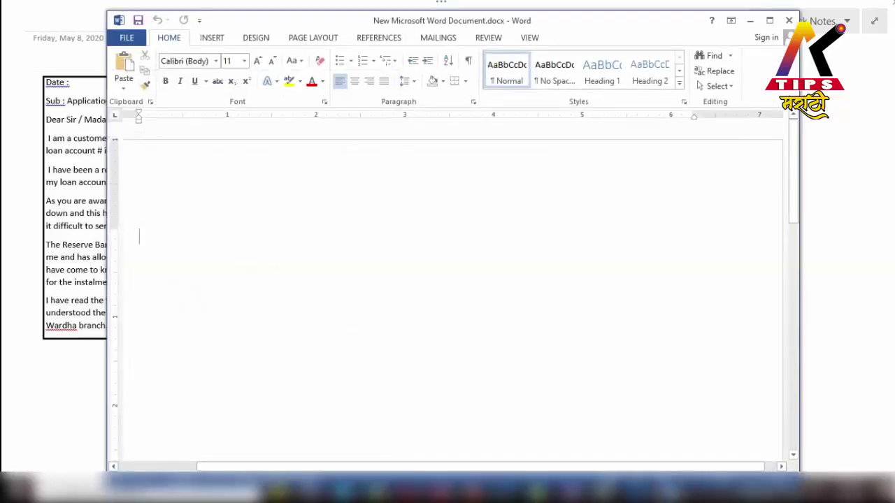
Paste the letter's extracted text into the Word document and move the window beside the image
key(ctrl+v)
scroll(448, 293, up, 5)
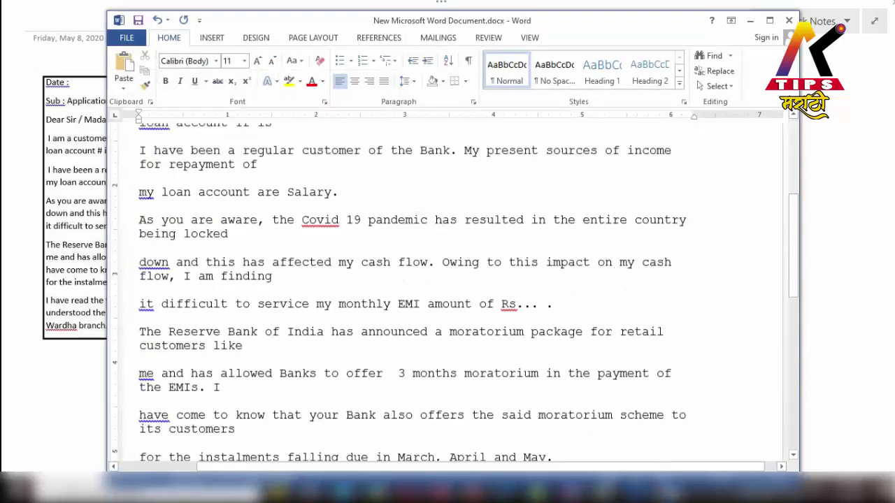
drag(392, 26, 575, 21)
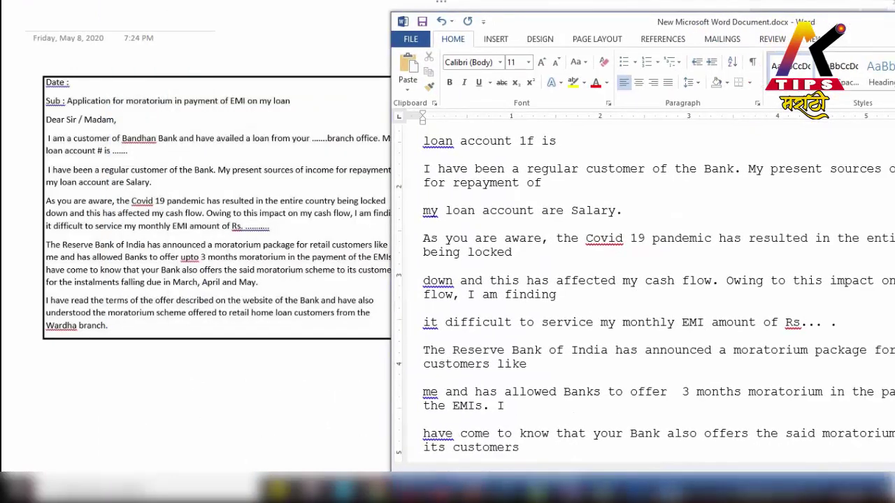
click(423, 196)
ctrl+scroll(629, 293, down, 3)
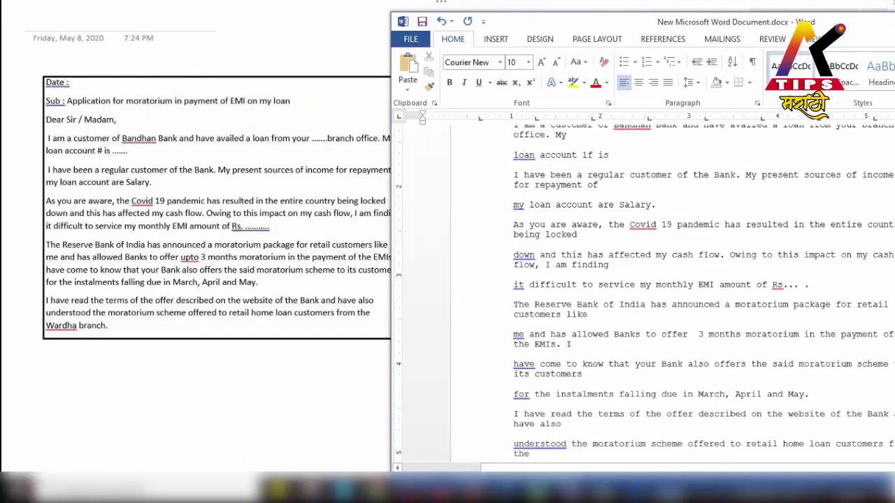
drag(699, 22, 634, 3)
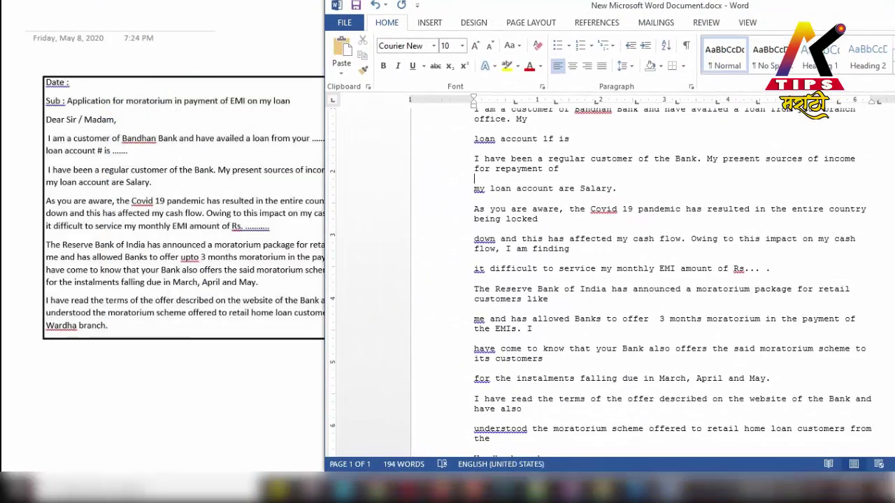
ctrl+scroll(629, 294, up, 1)
ctrl+scroll(630, 279, down, 2)
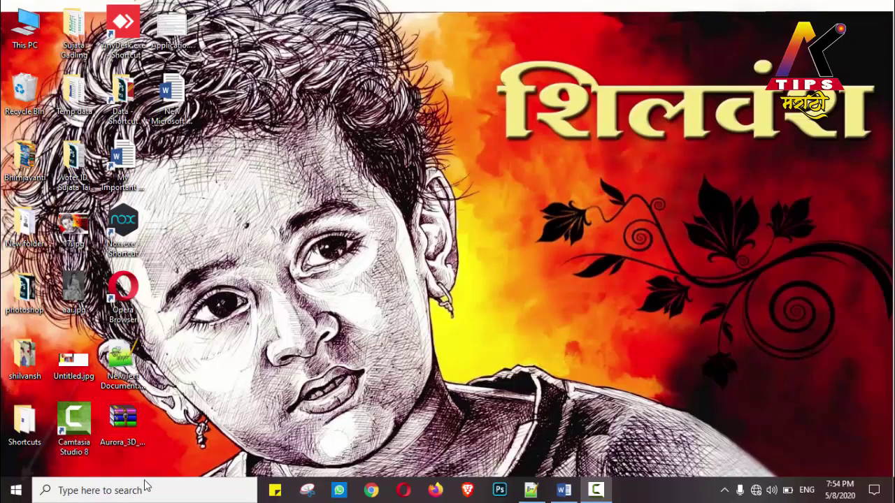
Open the Windows Start menu from the taskbar's Start button
click(15, 490)
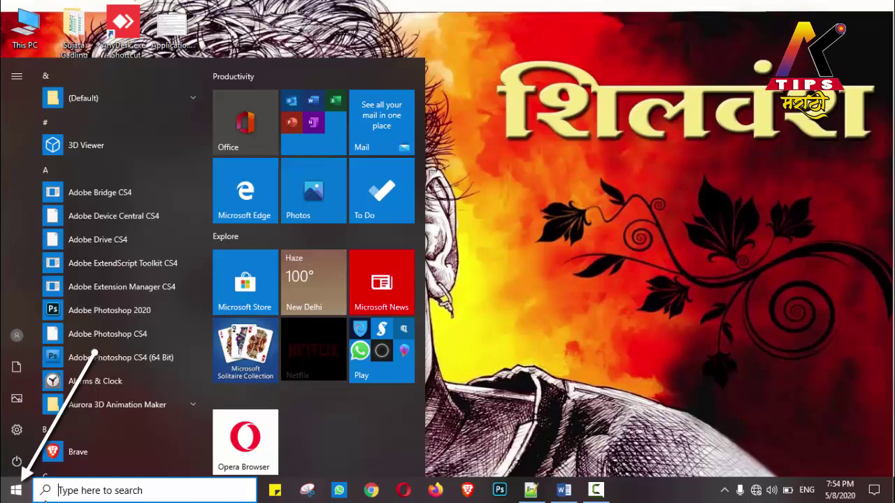
Search for 'onenote' and launch OneNote 2013 from the Best match result
click(108, 492)
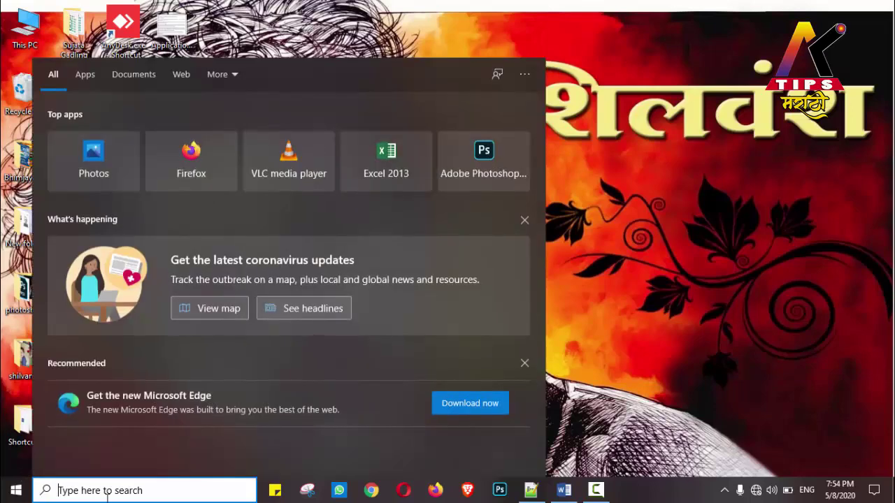
click(16, 490)
text(k)
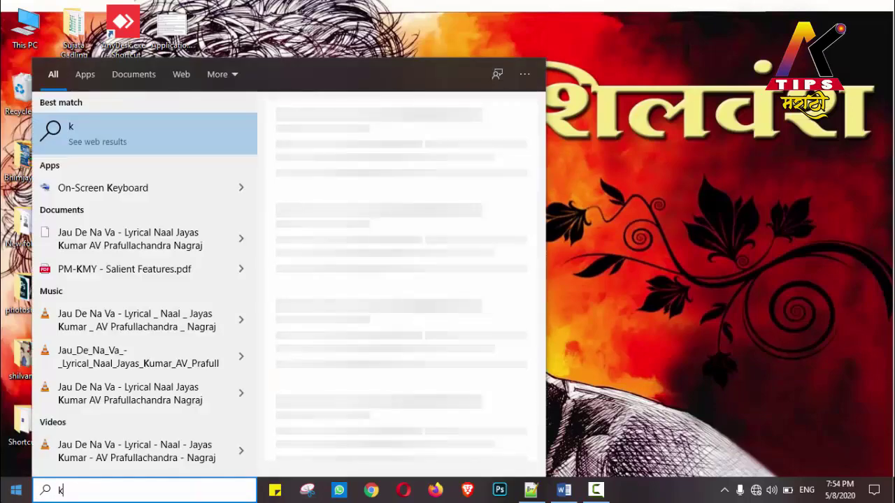
key(BackSpace)
text(onen)
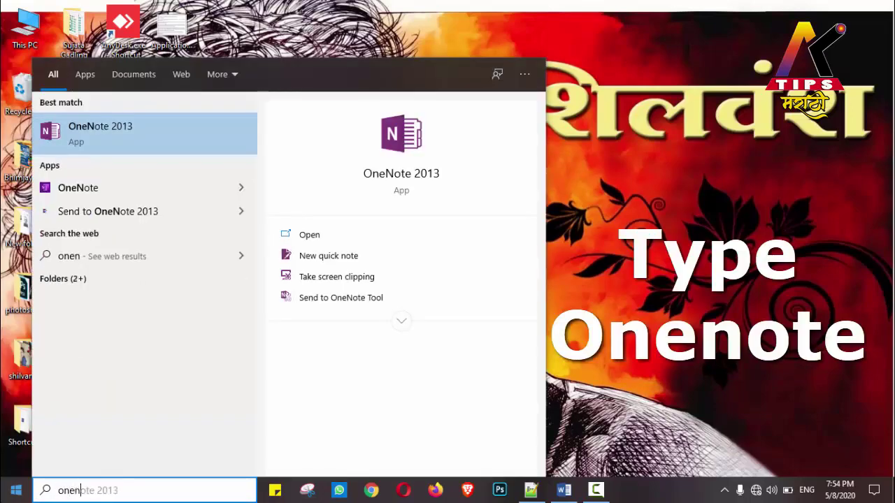
text(ote)
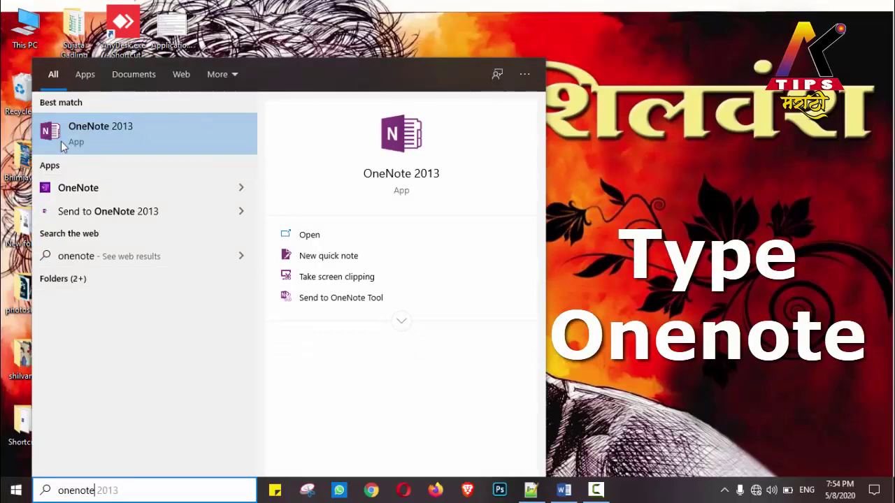
click(128, 129)
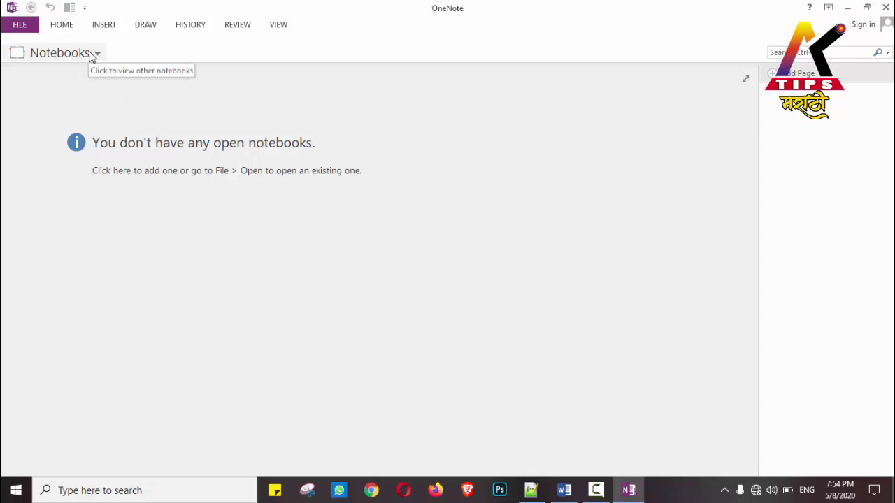
Open the Quick Notes notebook, then copy the Application.JPG file from the desktop
click(70, 58)
click(69, 58)
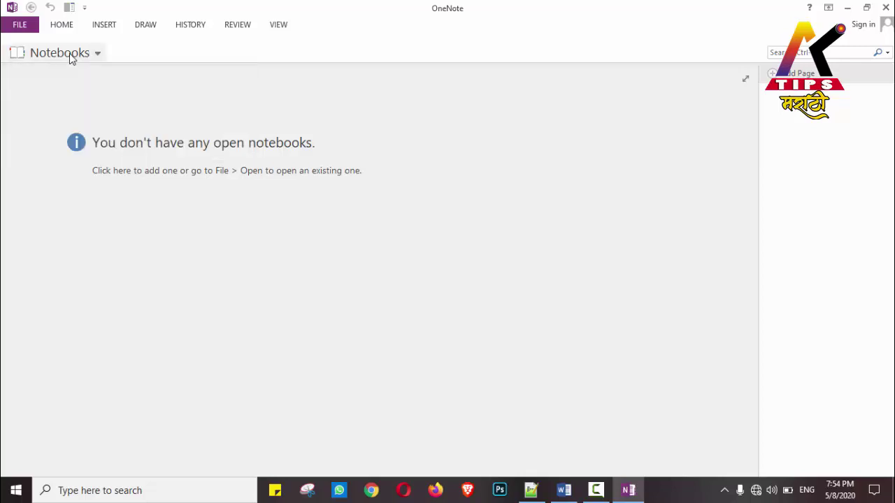
click(69, 58)
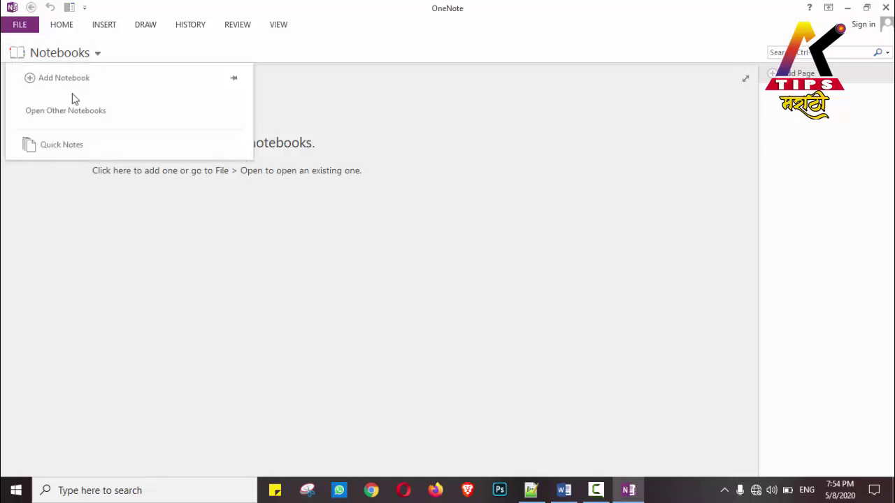
click(62, 145)
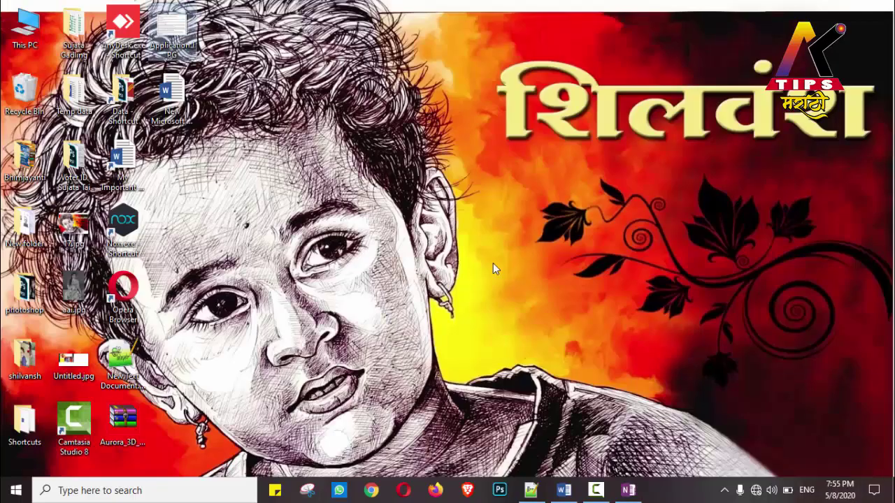
right_click(161, 23)
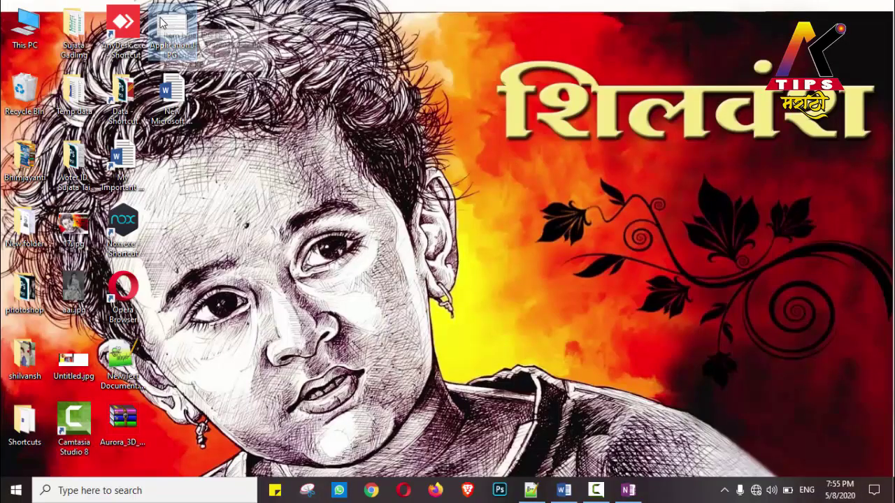
click(192, 382)
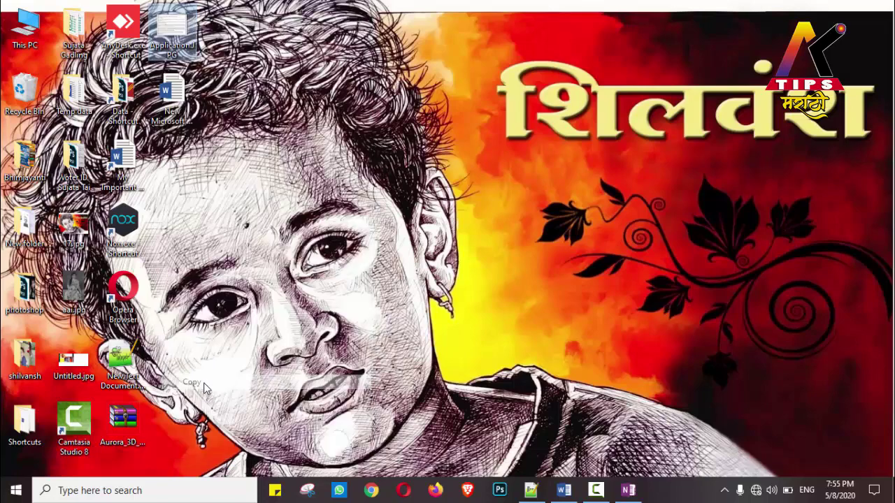
Paste the letter image onto the blank Quick Notes page, nudge it lower, and copy its recognized text
click(629, 491)
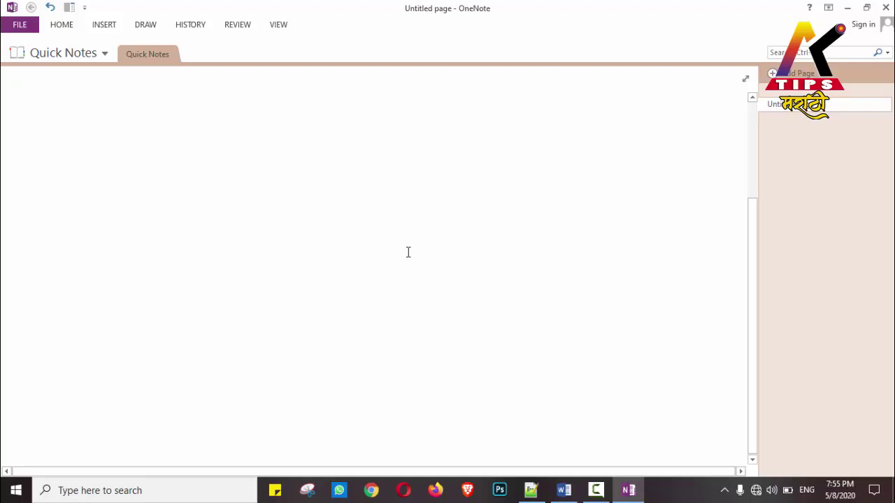
key(ctrl+v)
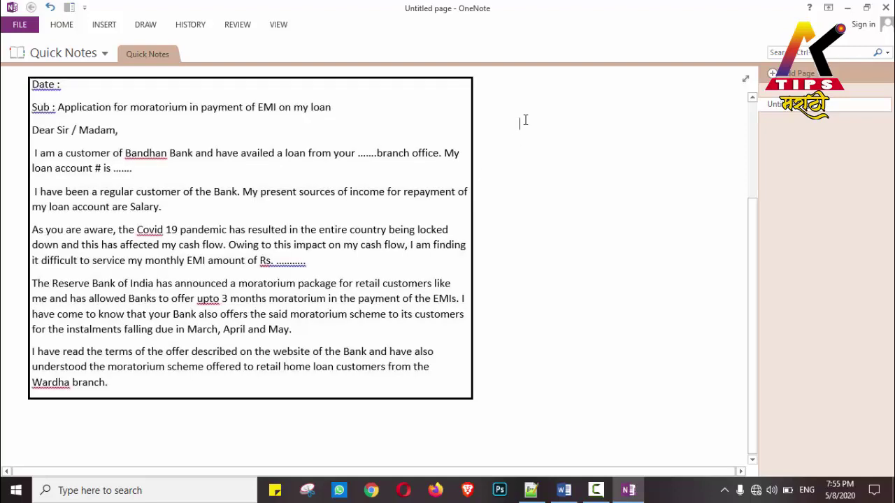
right_click(524, 121)
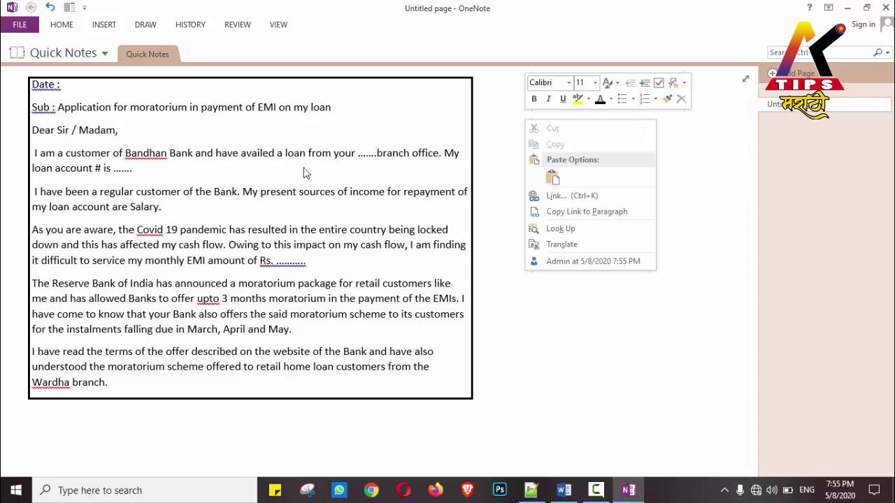
key(Escape)
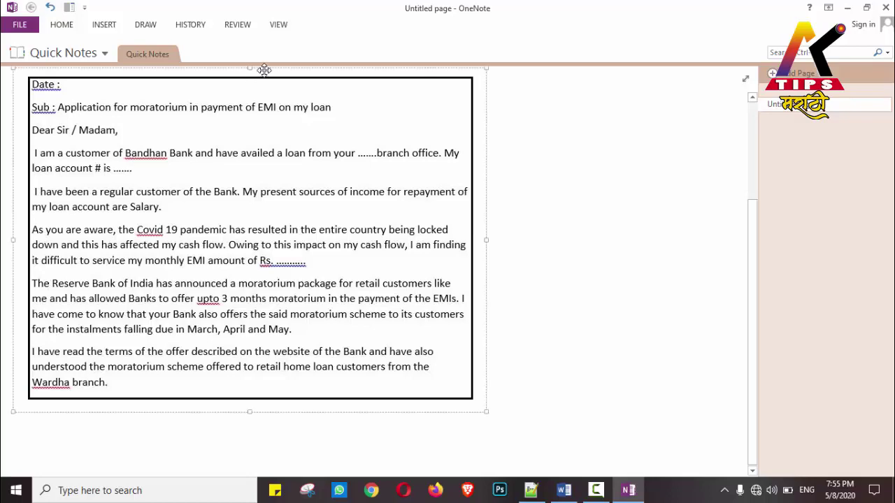
drag(262, 70, 255, 110)
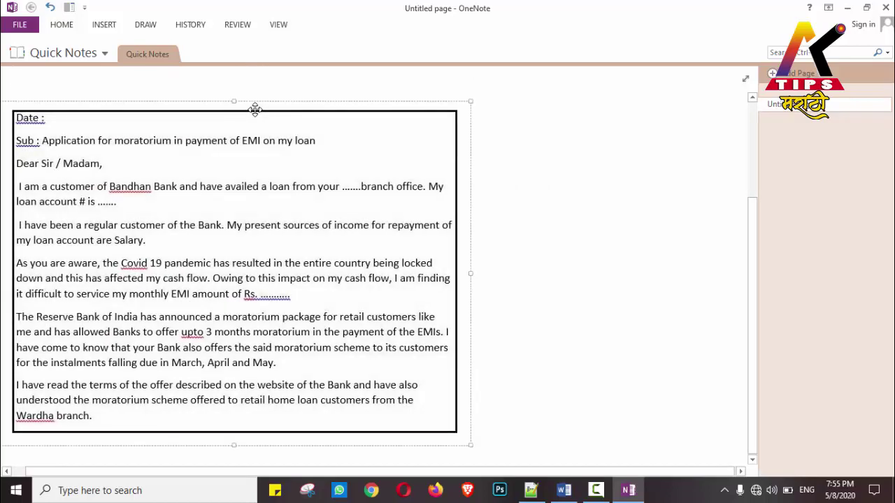
right_click(189, 159)
Replace the Word document's contents with the newly extracted letter text
click(563, 492)
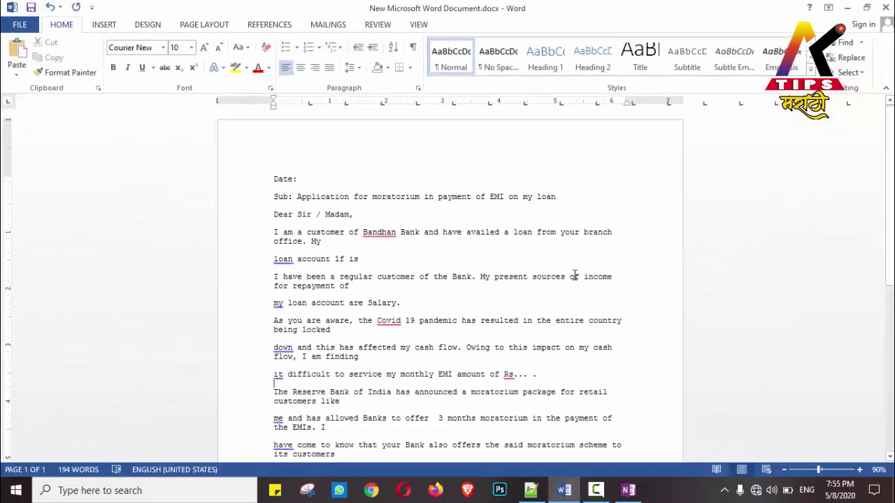
key(ctrl+a)
key(Delete)
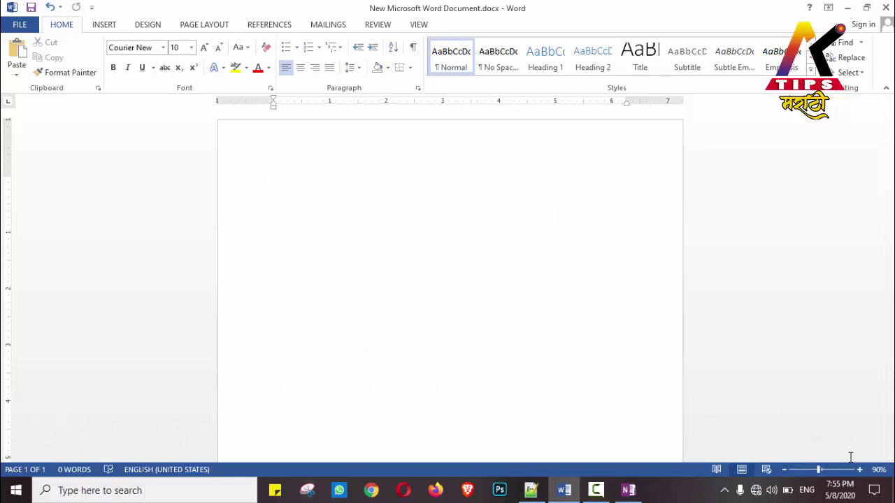
right_click(365, 187)
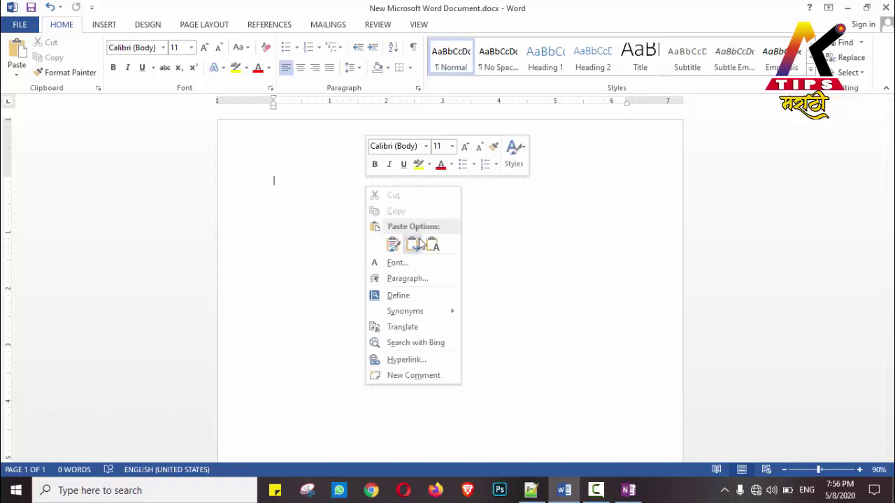
click(394, 245)
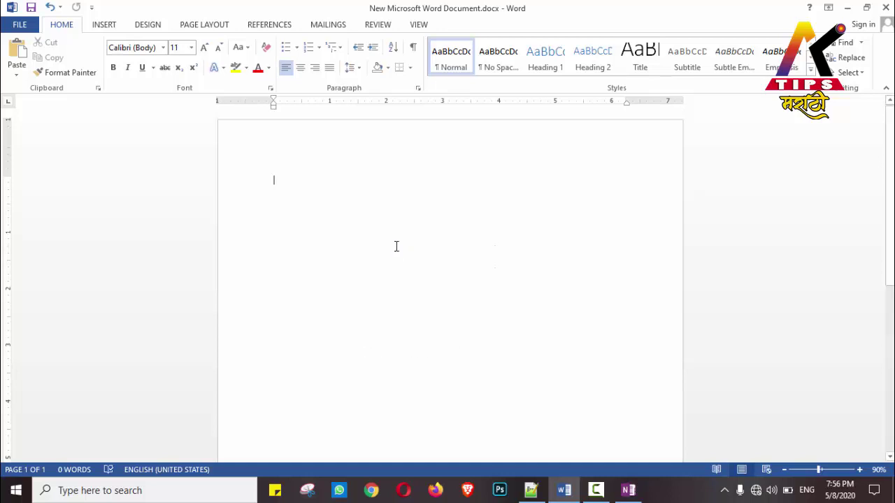
scroll(448, 280, up, 3)
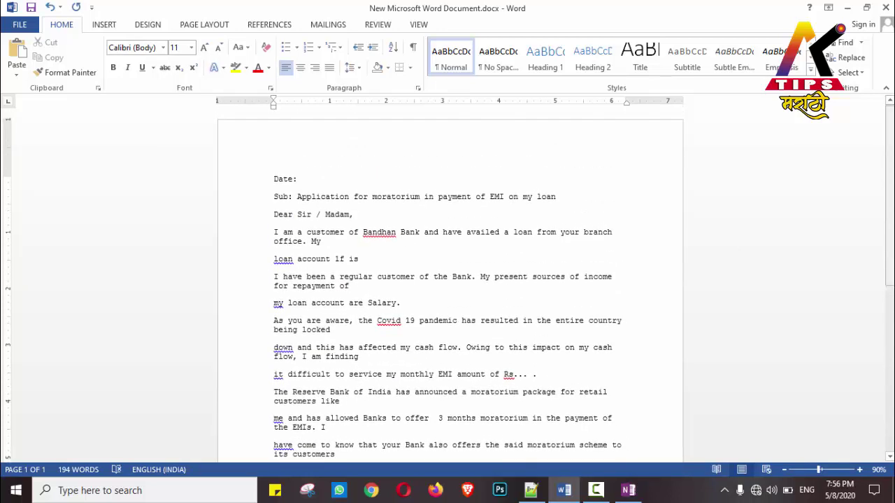
Add the sender's full name on a new line under 'Dear Sir / Madam,'
click(358, 214)
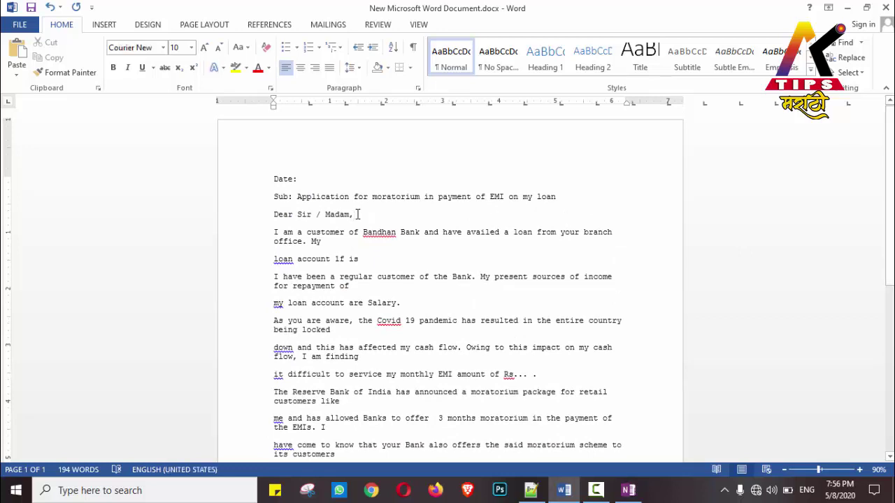
key(Return)
text(Ank)
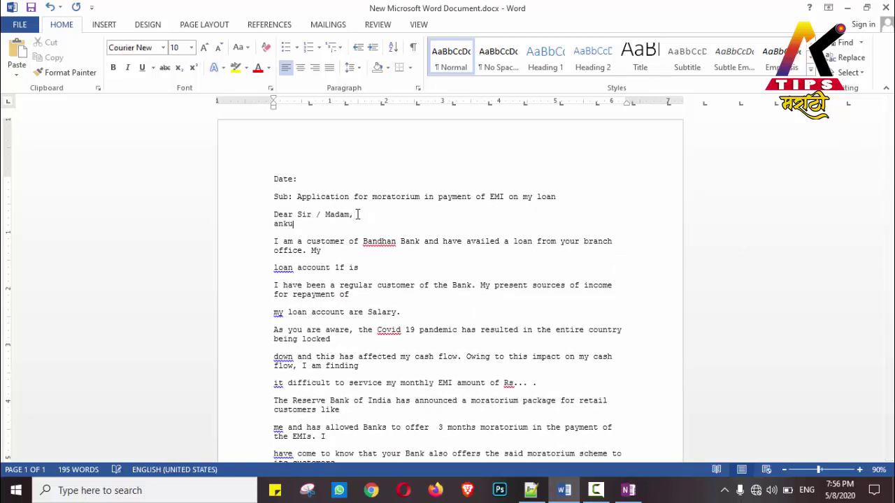
text(ush)
key(BackSpace)
text(kond)
text(ekar)
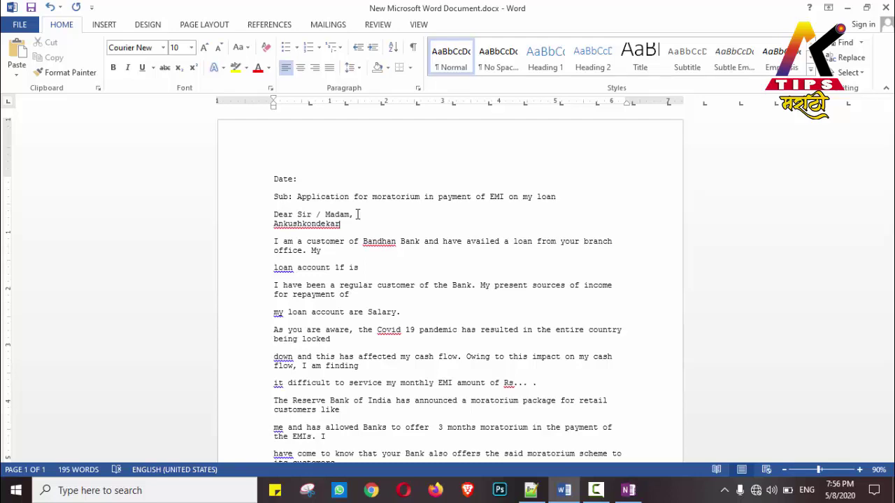
click(846, 8)
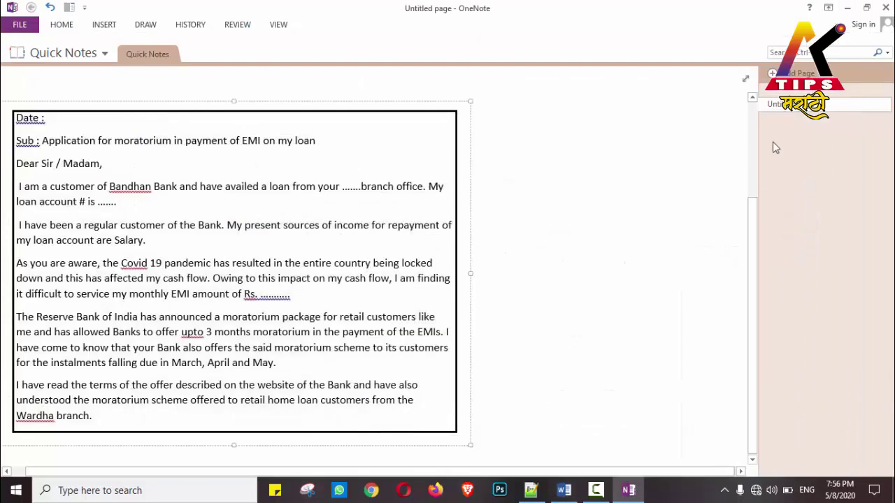
Clear New Text Document (2).txt in Notepad++ and paste in the extracted letter text
click(846, 9)
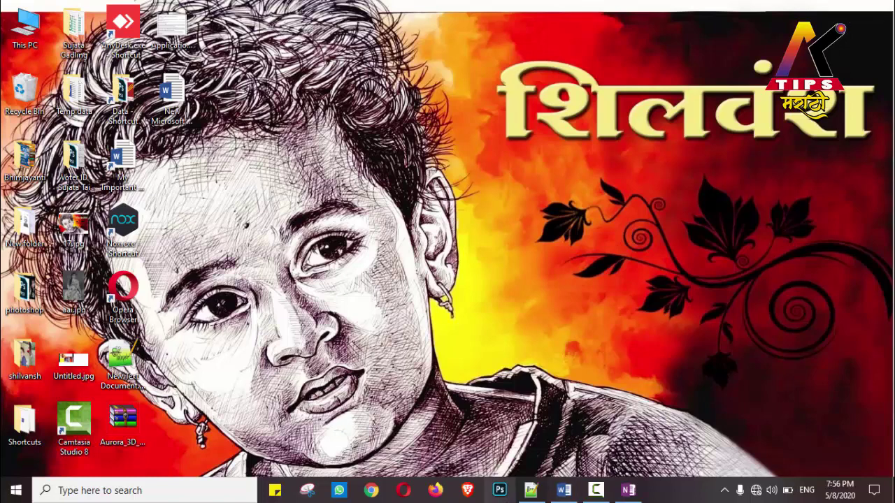
click(531, 491)
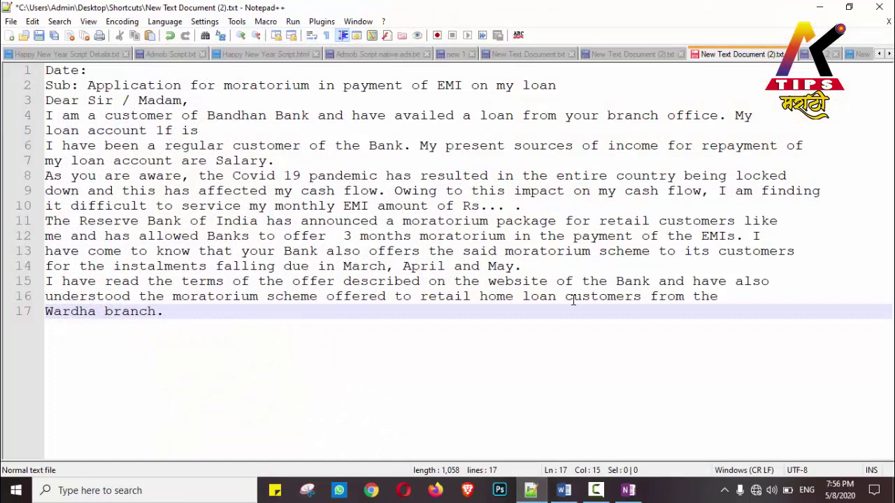
key(ctrl+a)
key(Delete)
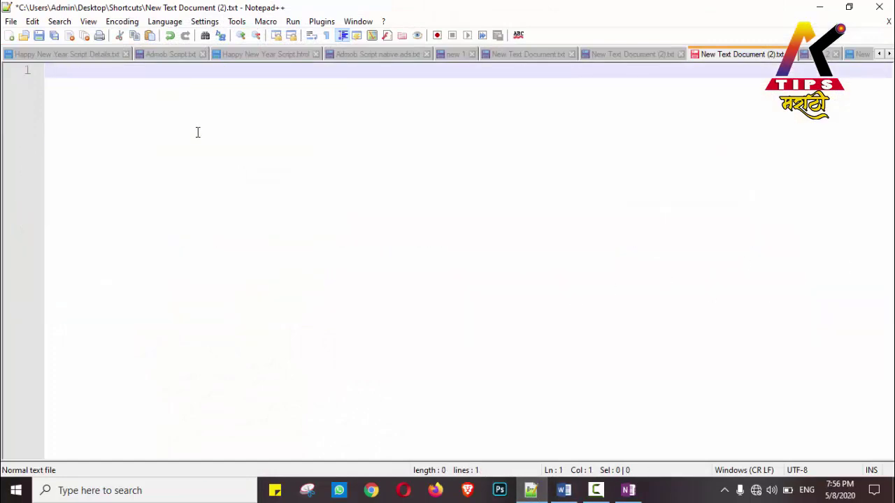
right_click(198, 131)
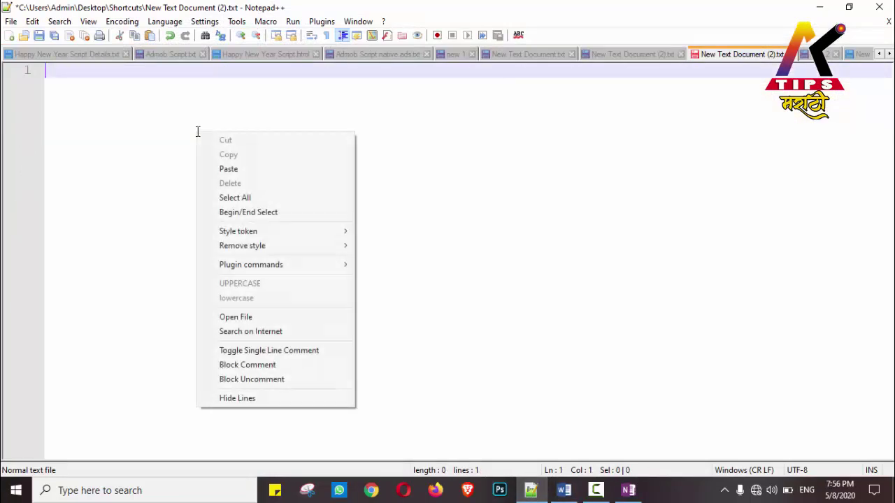
click(243, 172)
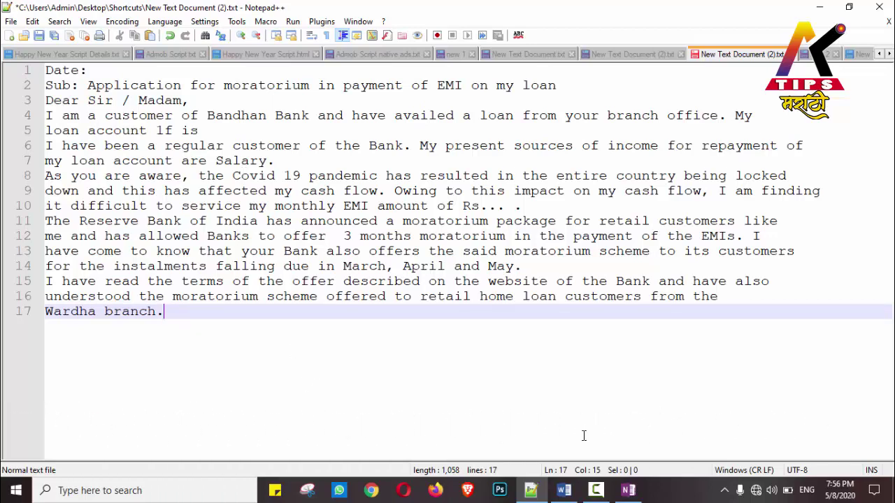
Paste the extracted bank-letter text onto the OneNote Quick Notes page and position the note beside the letter image
click(625, 493)
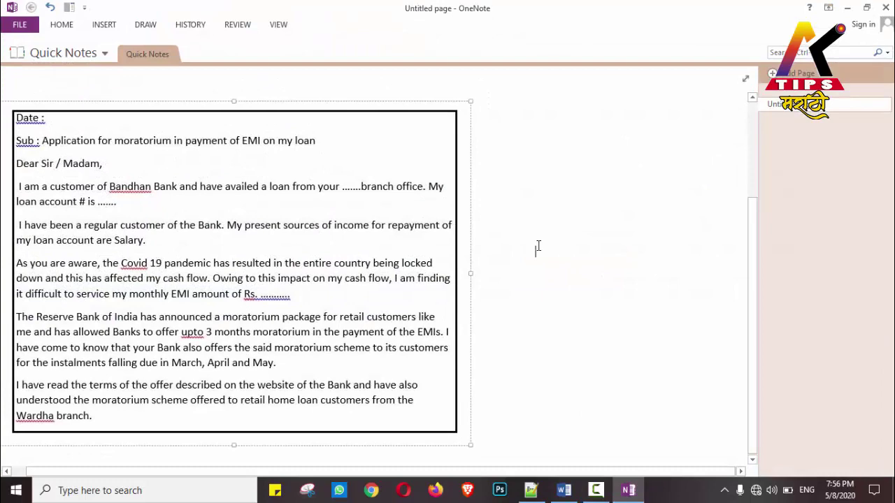
click(538, 246)
key(ctrl+v)
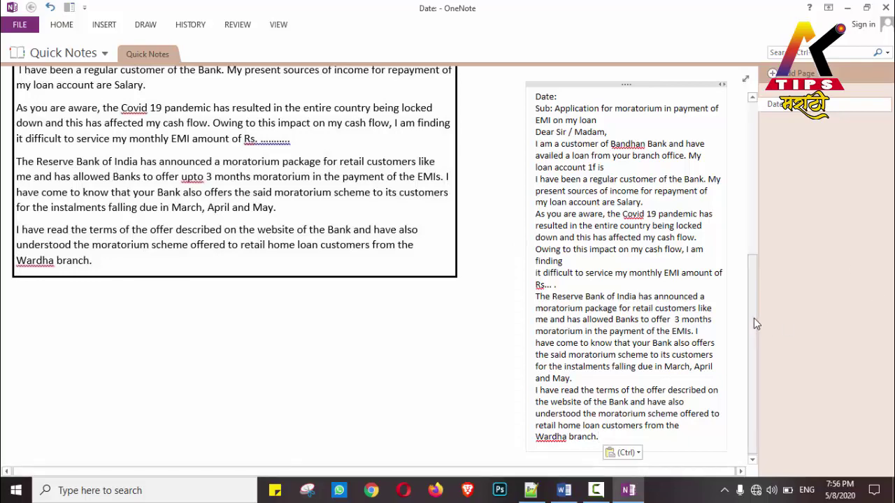
scroll(751, 289, up, 3)
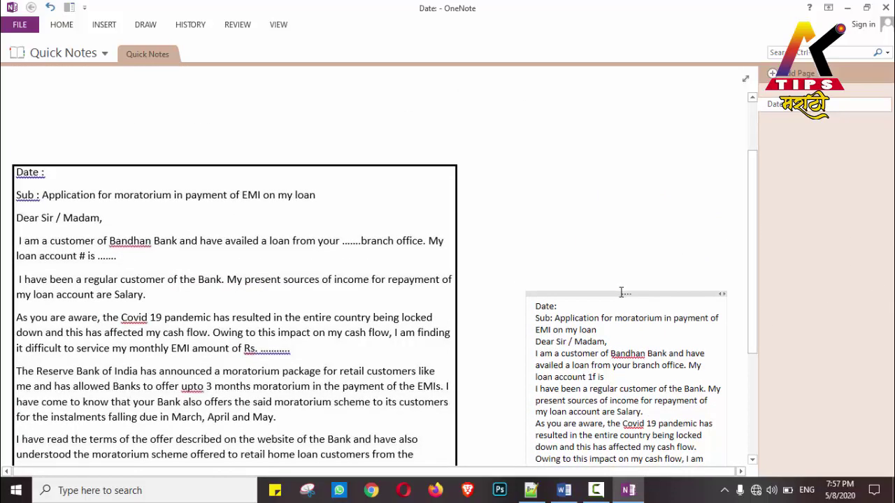
drag(621, 292, 550, 148)
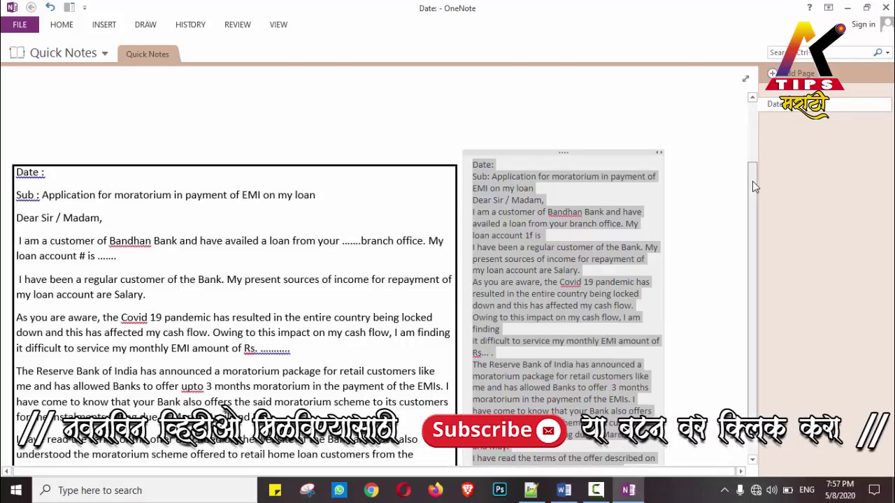
drag(752, 181, 752, 219)
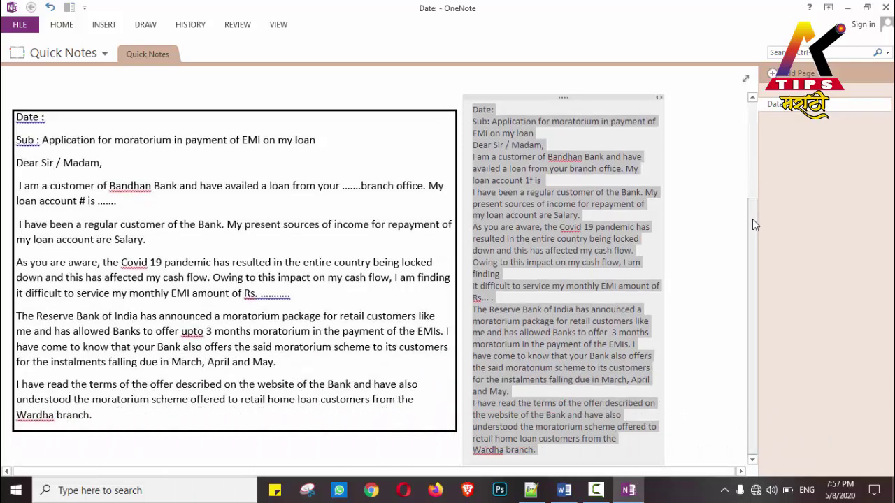